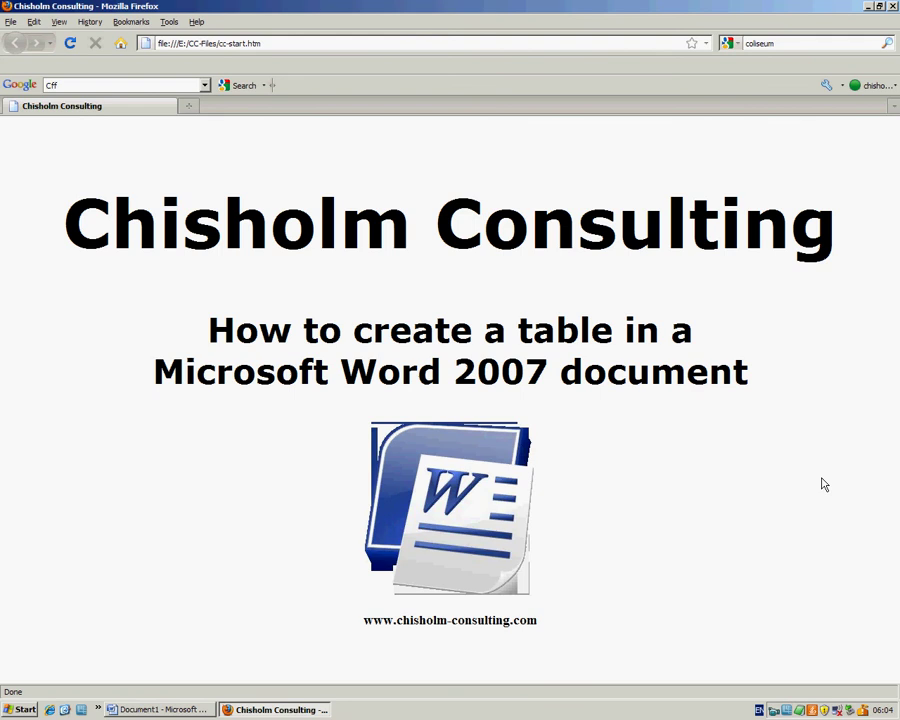
# Step: Switch to the Word document and insert a table with four columns and six rows below the Weekly Sales Figures heading
pyautogui.click(137, 711)
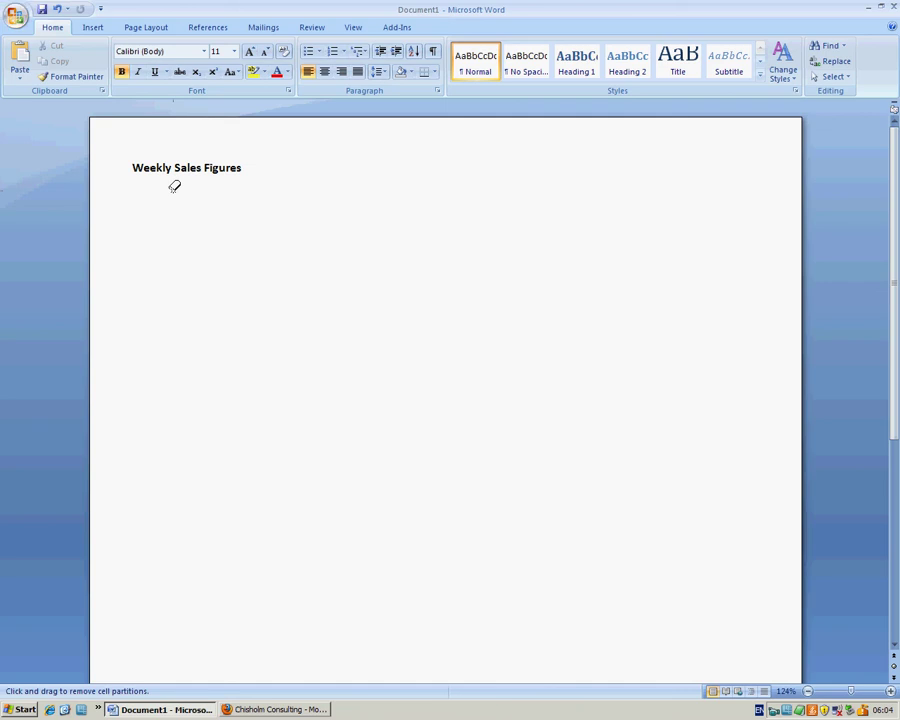
pyautogui.click(93, 29)
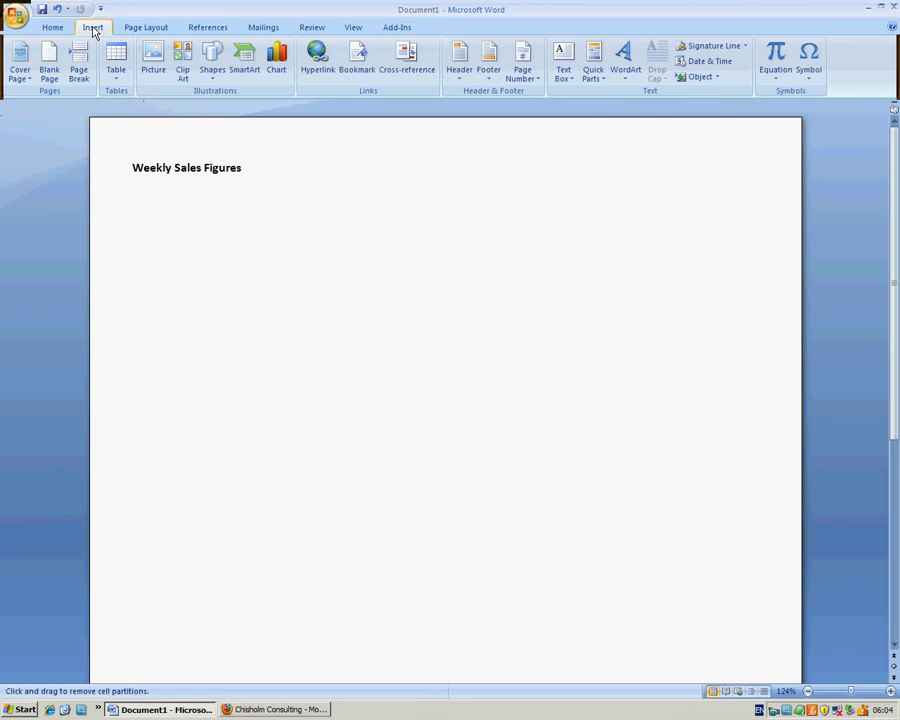
pyautogui.click(115, 70)
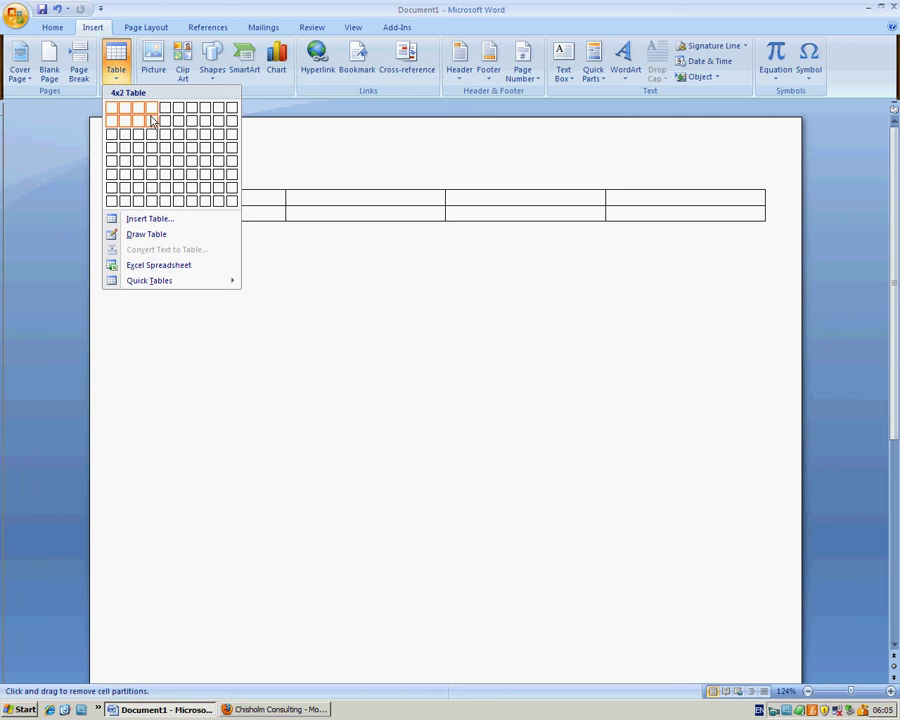
pyautogui.click(150, 177)
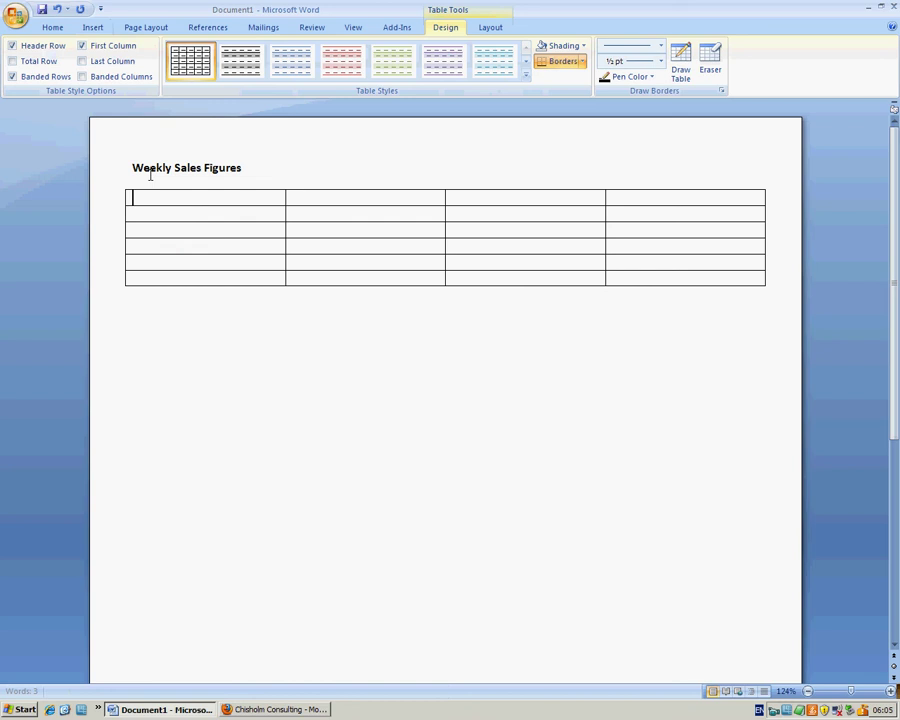
# Step: Enter the header Day in the table's first column and the first salesperson's name in the second column's header
pyautogui.write('Da')
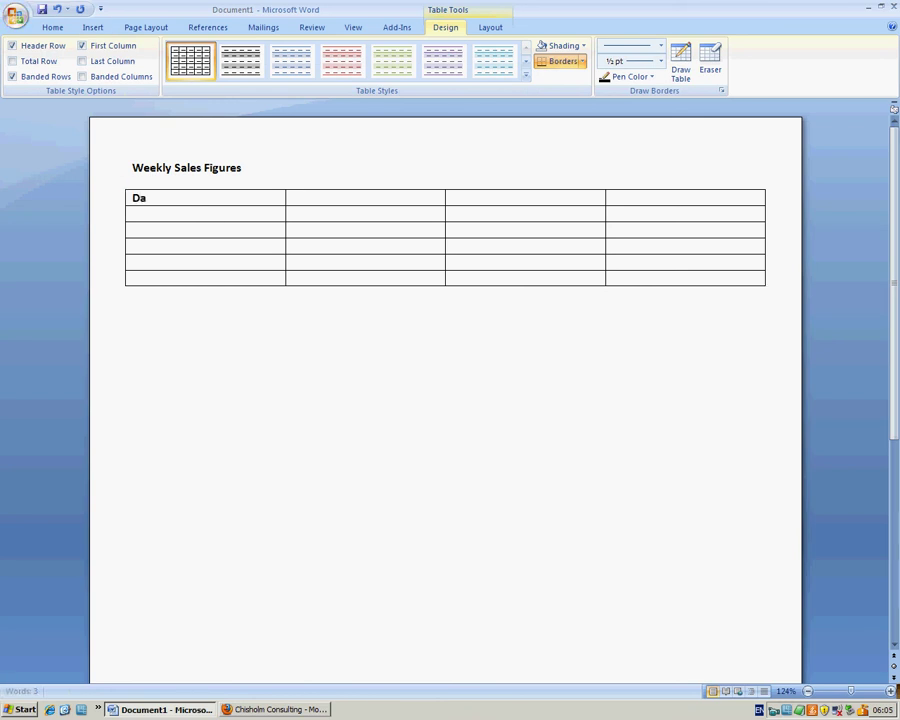
pyautogui.write('y')
pyautogui.click(186, 215)
pyautogui.click(340, 196)
pyautogui.write('Hilm')
pyautogui.press('BackSpace')
pyautogui.press('BackSpace')
pyautogui.press('BackSpace')
pyautogui.press('BackSpace')
pyautogui.write('Jim')
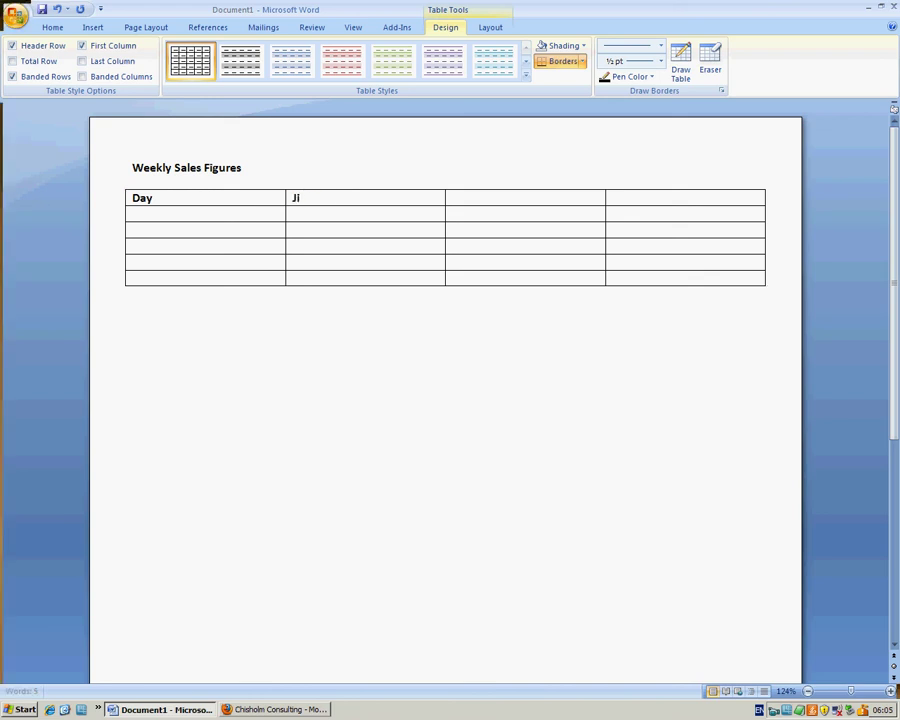
# Step: Enter the other two salespeople's names as headers of the third and fourth columns
pyautogui.click(501, 201)
pyautogui.write('Sue')
pyautogui.click(621, 201)
pyautogui.write('Bob')
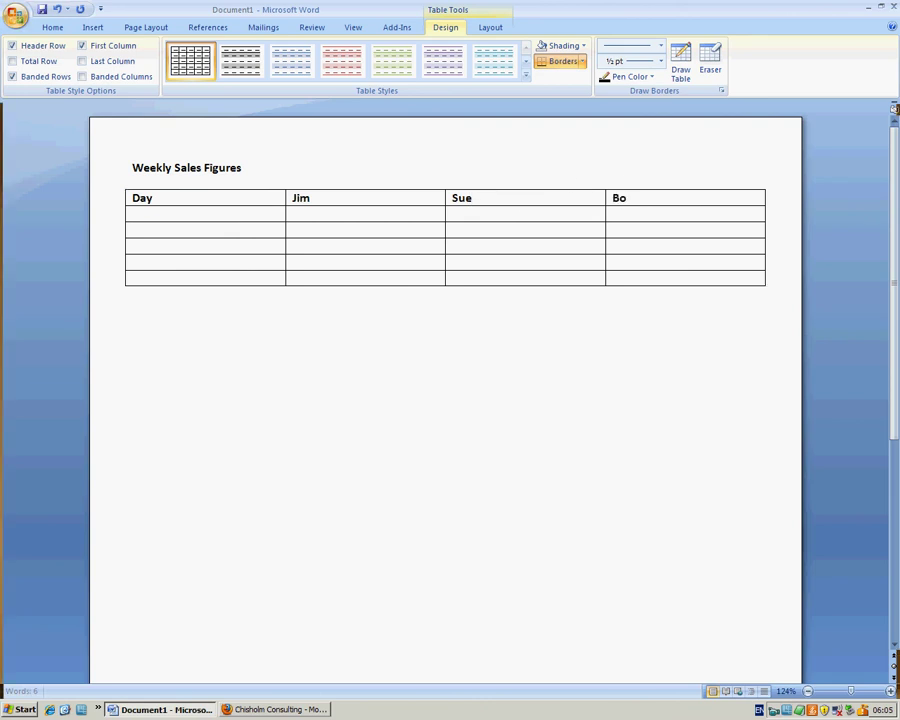
# Step: Enter Monday and Tuesday in the first two cells below the Day header
pyautogui.click(200, 214)
pyautogui.write('Monday')
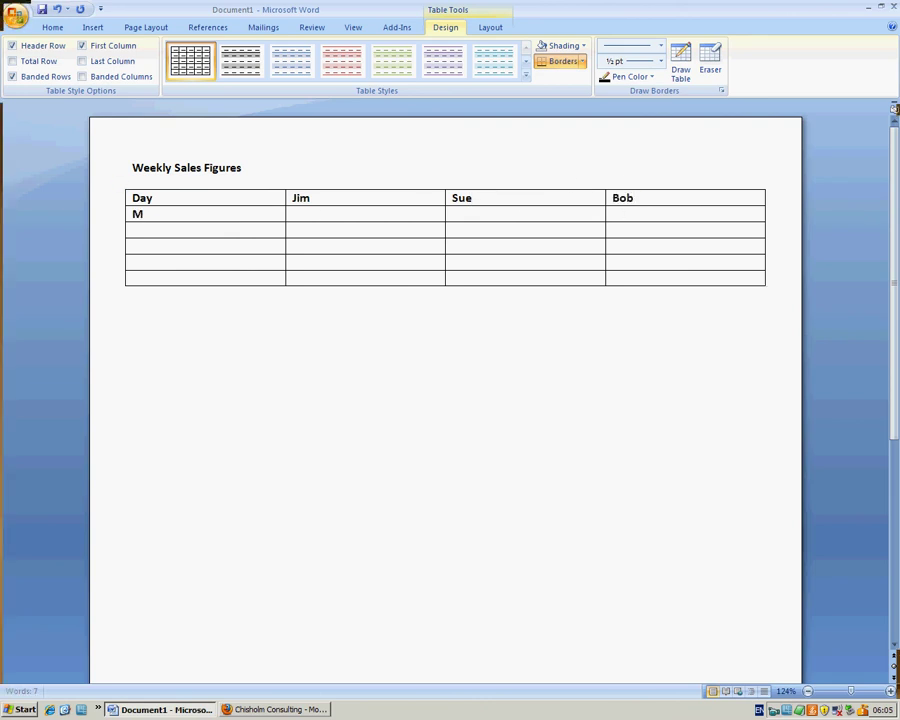
pyautogui.click(160, 231)
pyautogui.write('Teu')
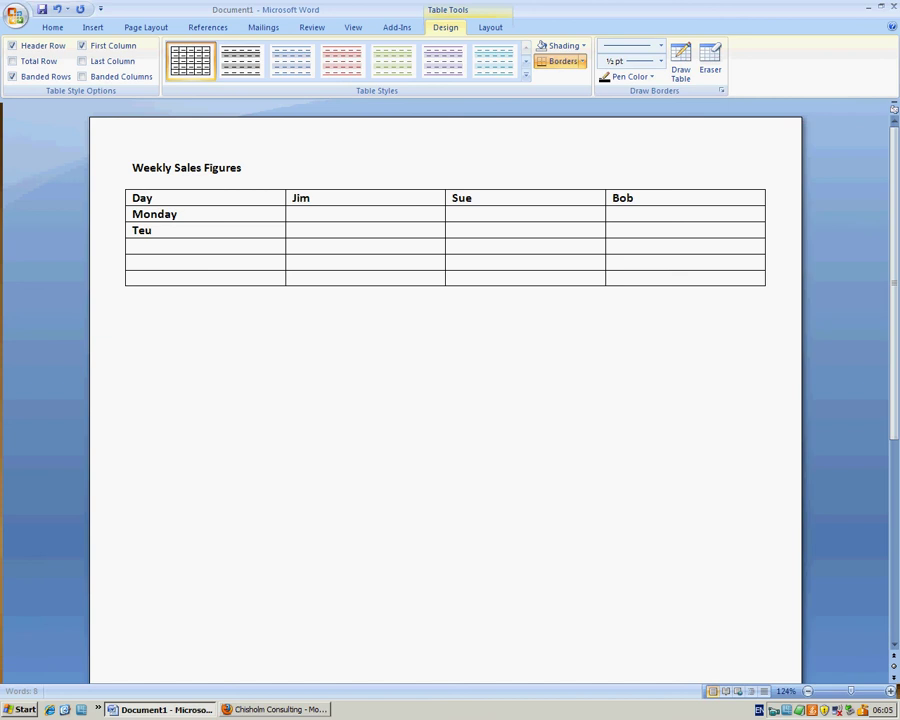
pyautogui.press('BackSpace')
pyautogui.press('BackSpace')
pyautogui.write('uesday')
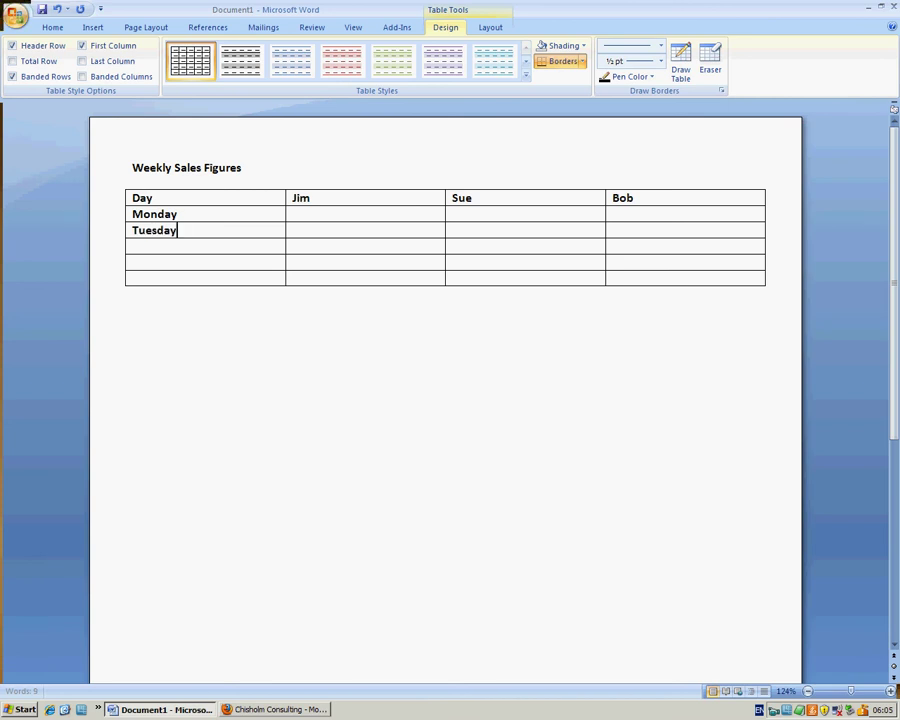
# Step: Complete the Day column with Wednesday, Thursday and Friday
pyautogui.click(150, 246)
pyautogui.write('Wednesday')
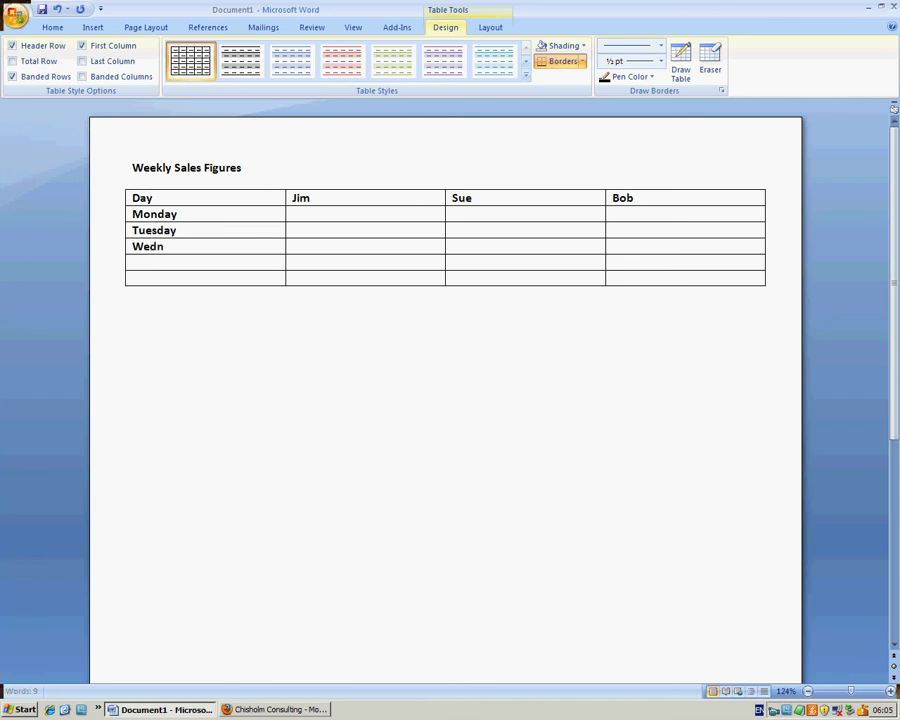
pyautogui.click(143, 262)
pyautogui.write('Thursday')
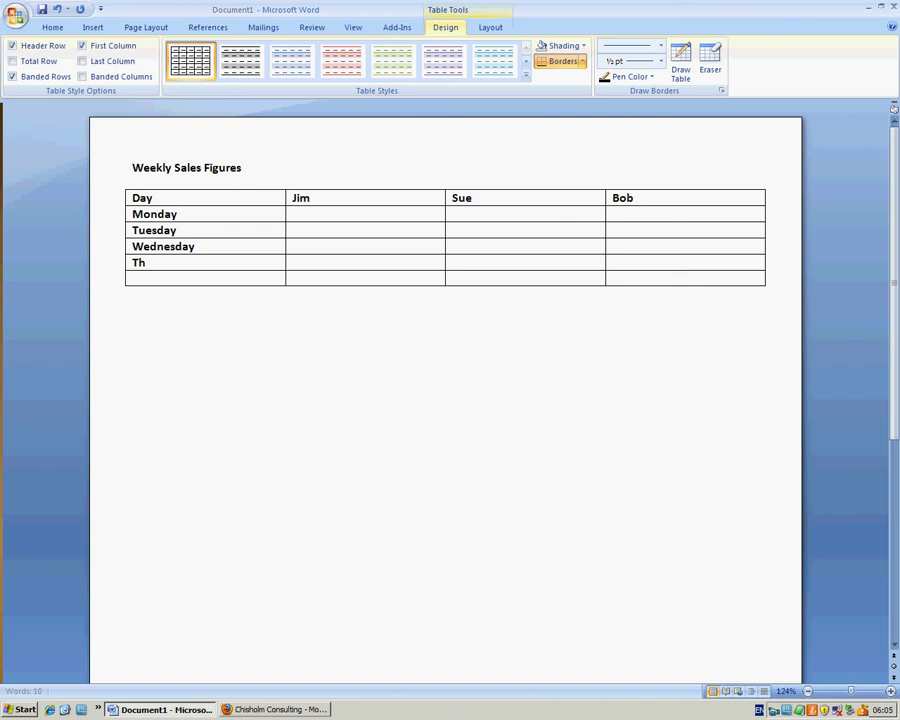
pyautogui.click(145, 275)
pyautogui.write('Friday')
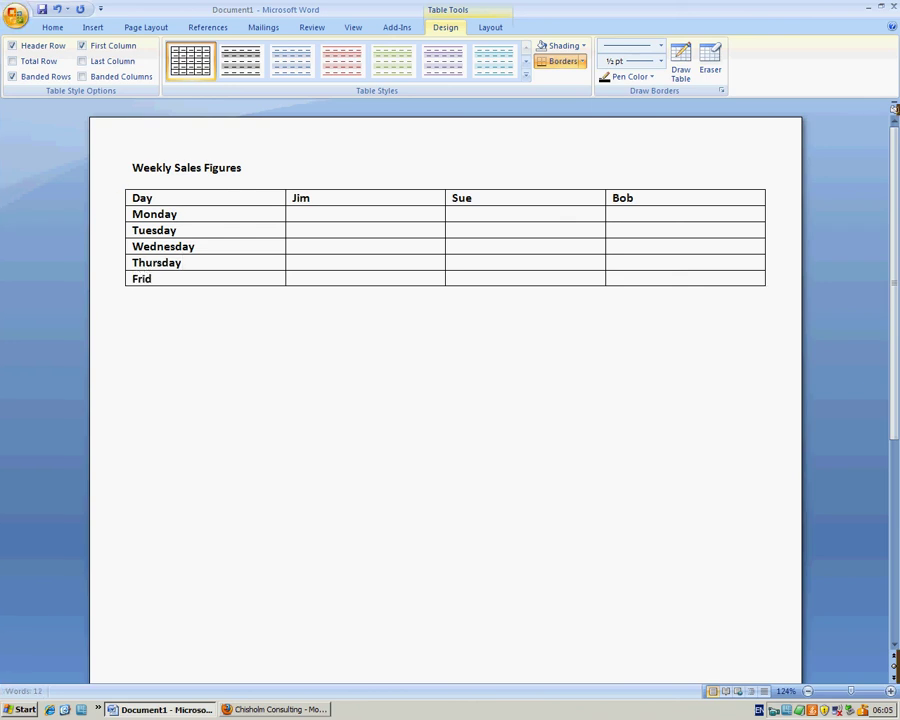
# Step: Enter the first salesperson's sales in the second column: $400 for Monday and $200 for Tuesday
pyautogui.click(296, 213)
pyautogui.write('$')
pyautogui.doubleClick(295, 215)
pyautogui.write('$')
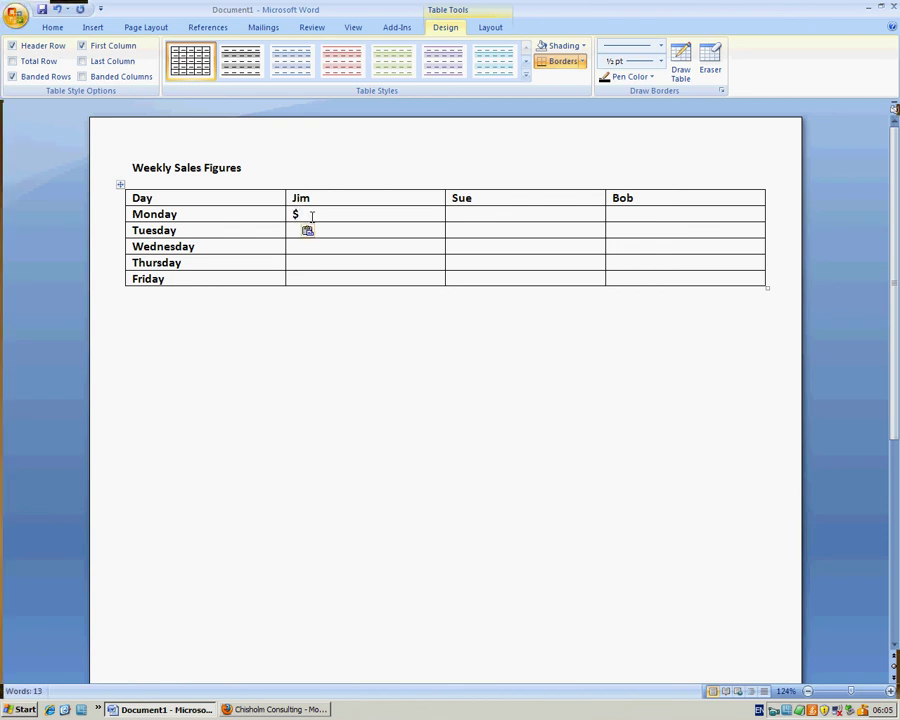
pyautogui.write('400')
pyautogui.click(317, 229)
pyautogui.write('$')
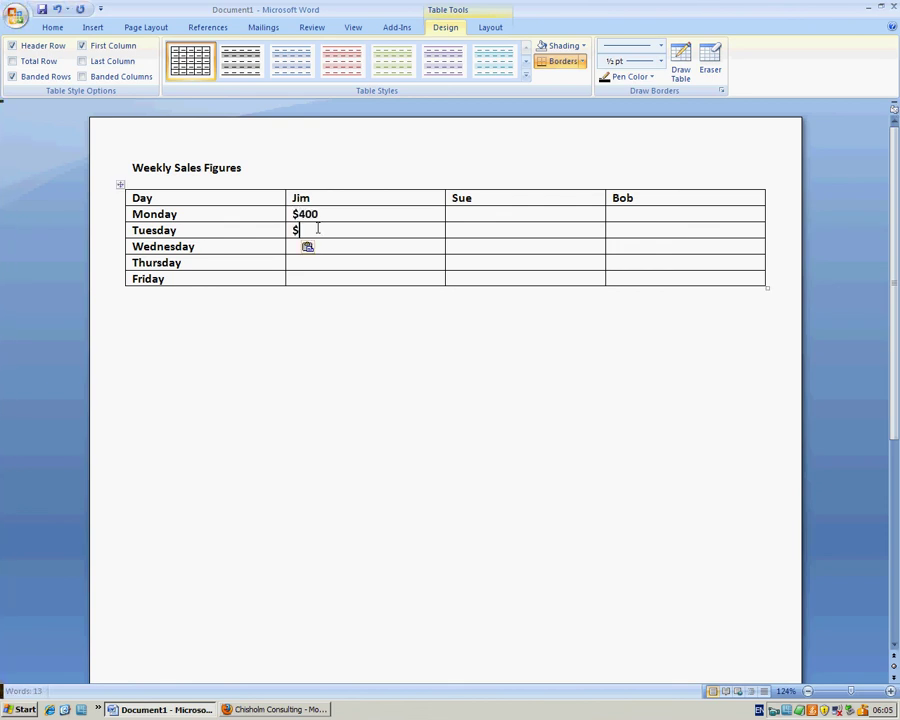
pyautogui.write('200')
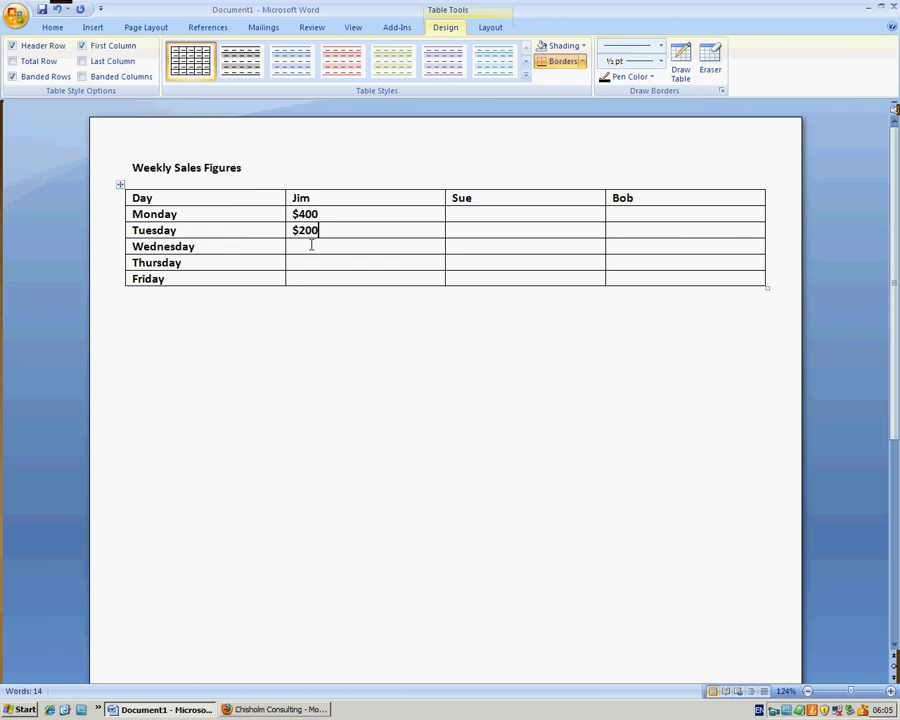
# Step: Complete the second column with $300 for Wednesday, $450 for Thursday and $500 for Friday
pyautogui.click(310, 246)
pyautogui.write('$')
pyautogui.write('300')
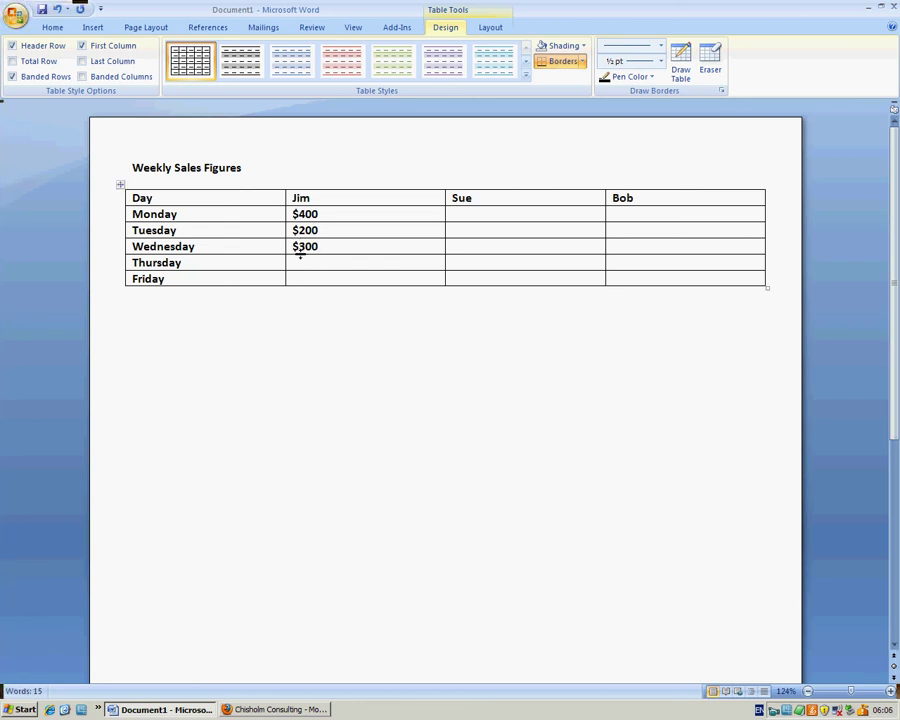
pyautogui.click(299, 260)
pyautogui.write('$')
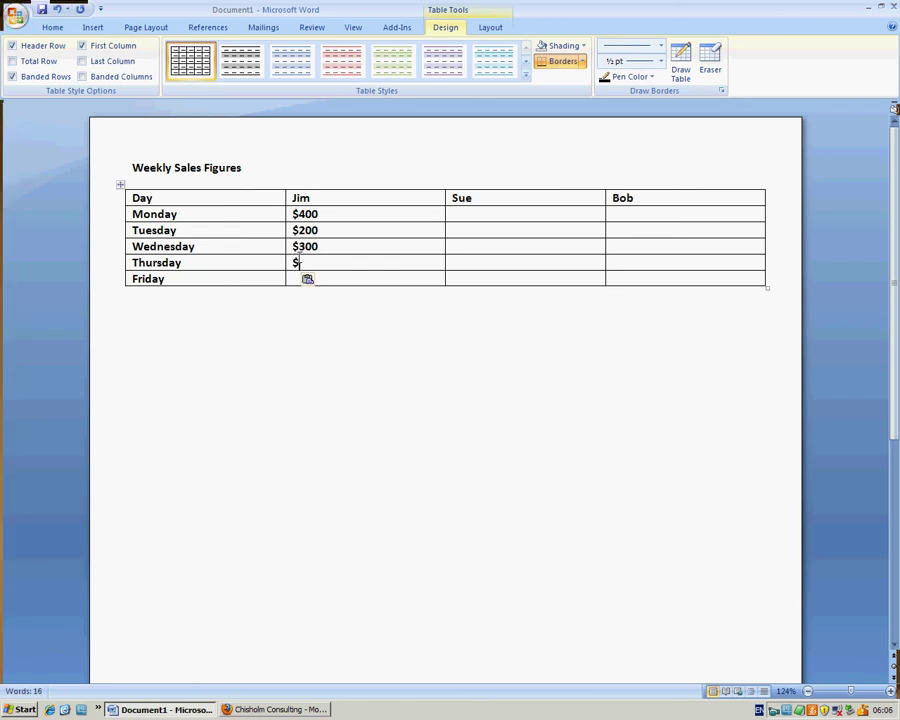
pyautogui.write('450')
pyautogui.click(297, 278)
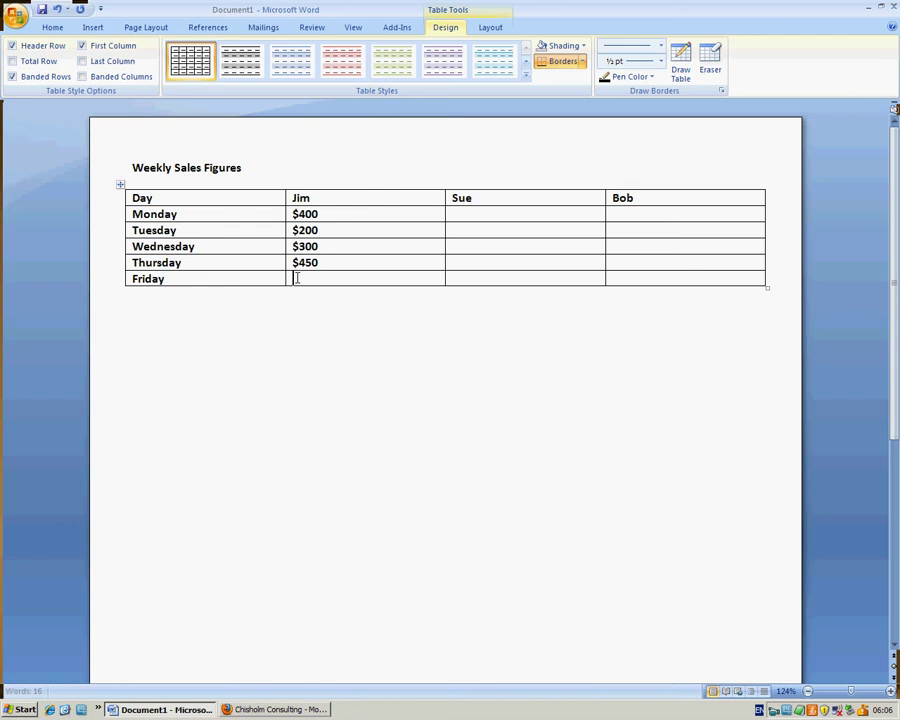
pyautogui.write('$')
pyautogui.write('5')
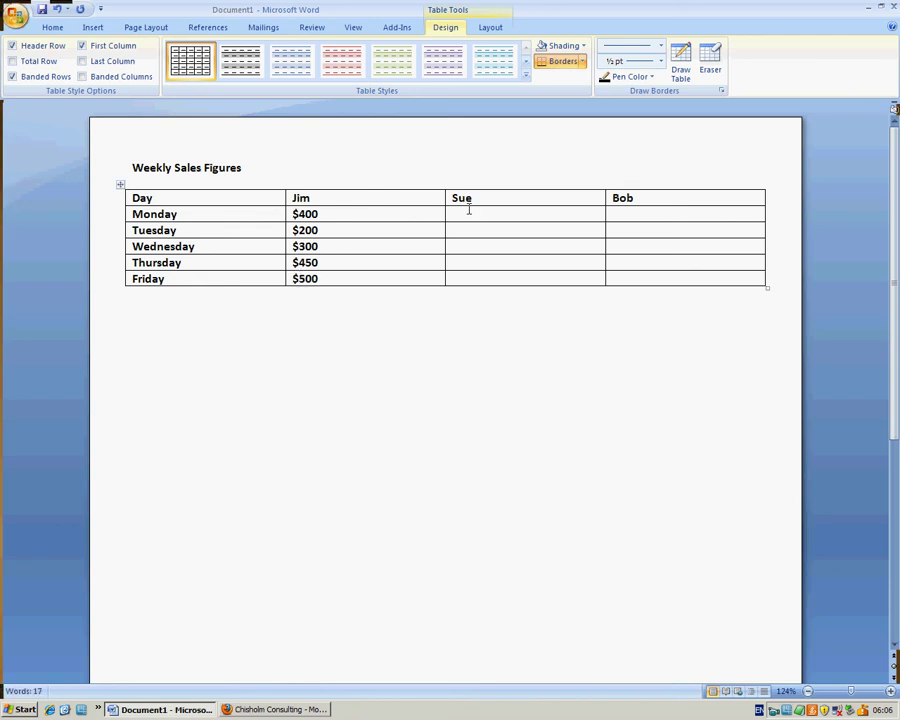
# Step: Enter the second salesperson's sales in the third column: $1,000 for Monday and $1,200 for Tuesday
pyautogui.click(476, 219)
pyautogui.write('$')
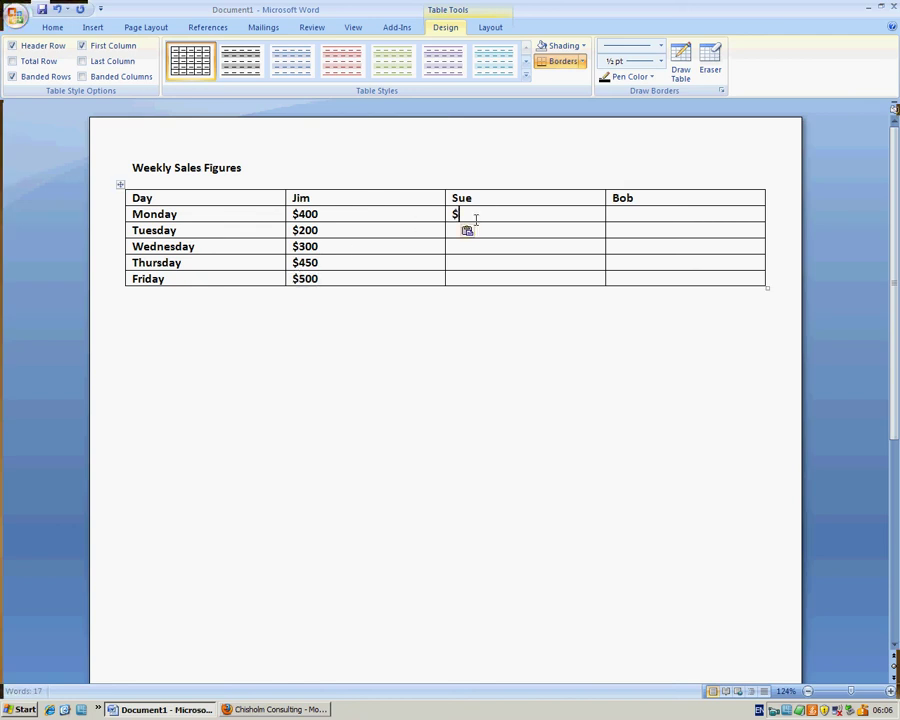
pyautogui.write('1,000')
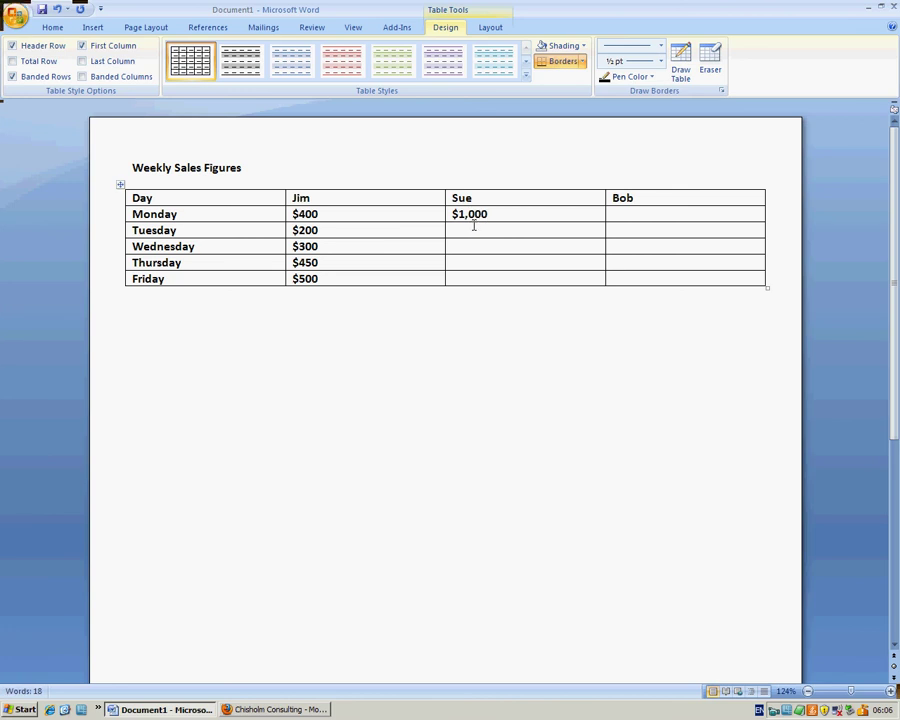
pyautogui.click(472, 233)
pyautogui.write('$')
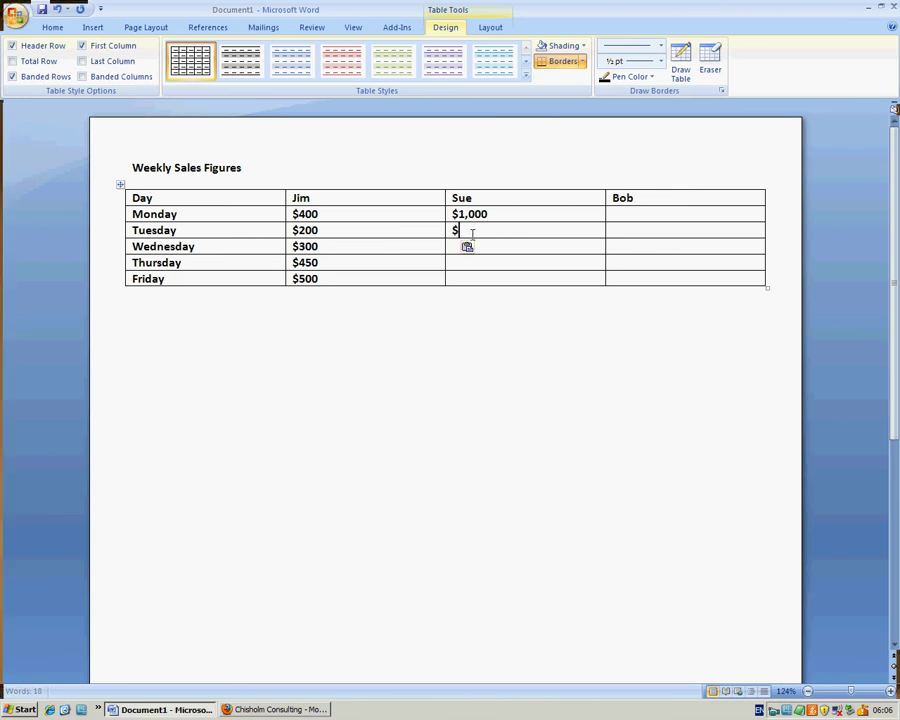
pyautogui.write('1,200')
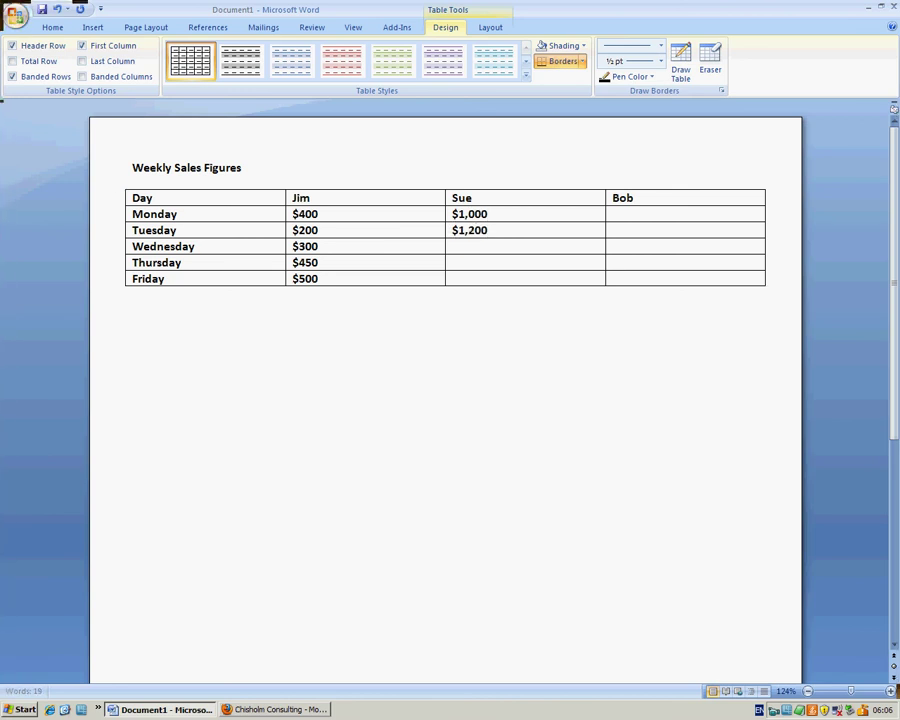
# Step: Complete the third column with $850 for Wednesday, $340 for Thursday and $125 for Friday
pyautogui.click(466, 250)
pyautogui.write('$')
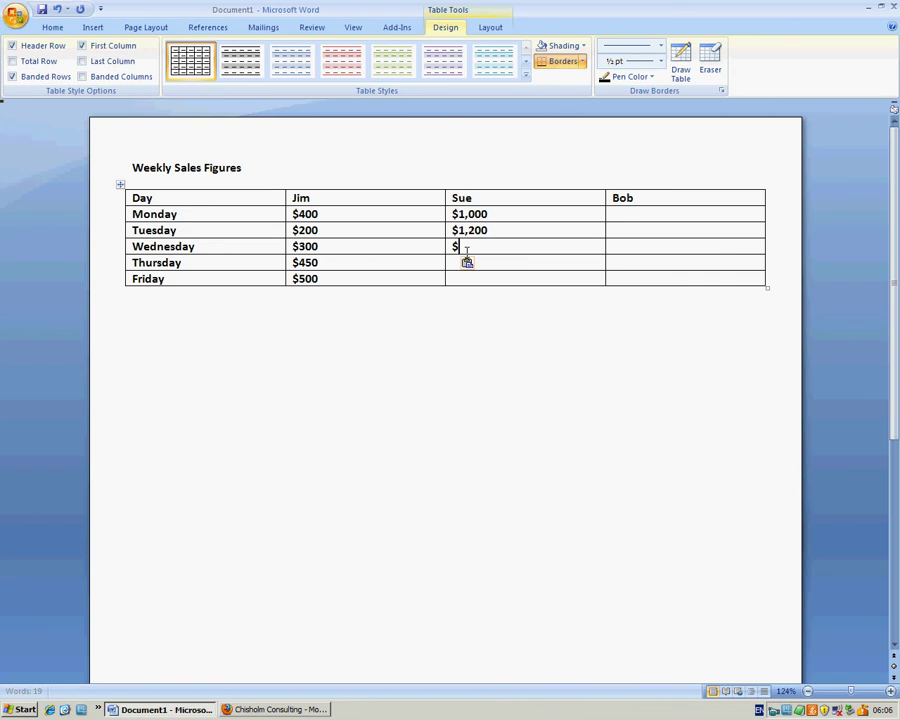
pyautogui.write('850')
pyautogui.click(459, 258)
pyautogui.write('$')
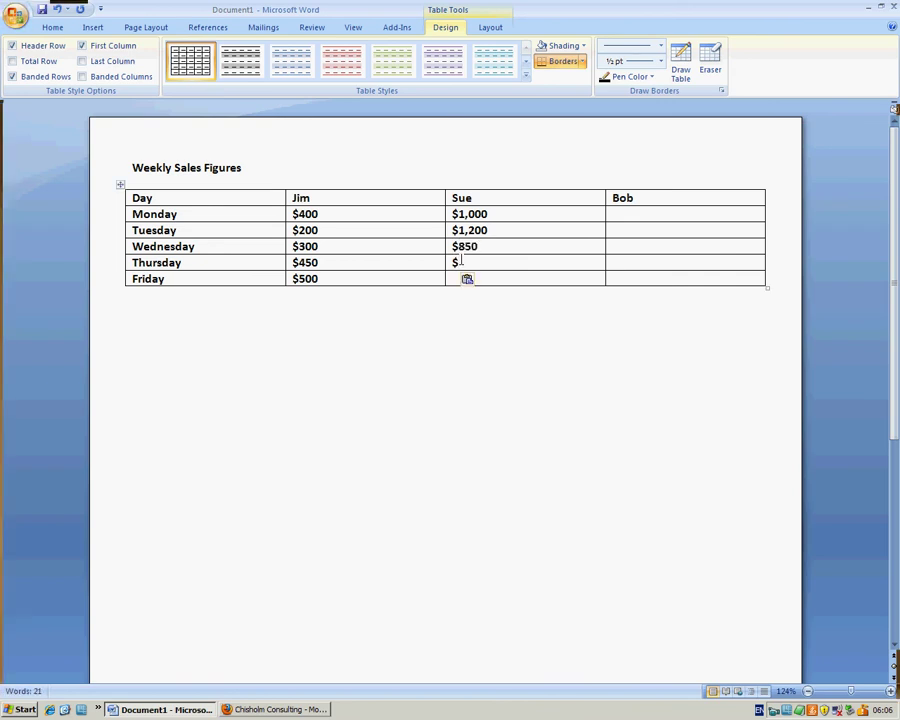
pyautogui.write('340')
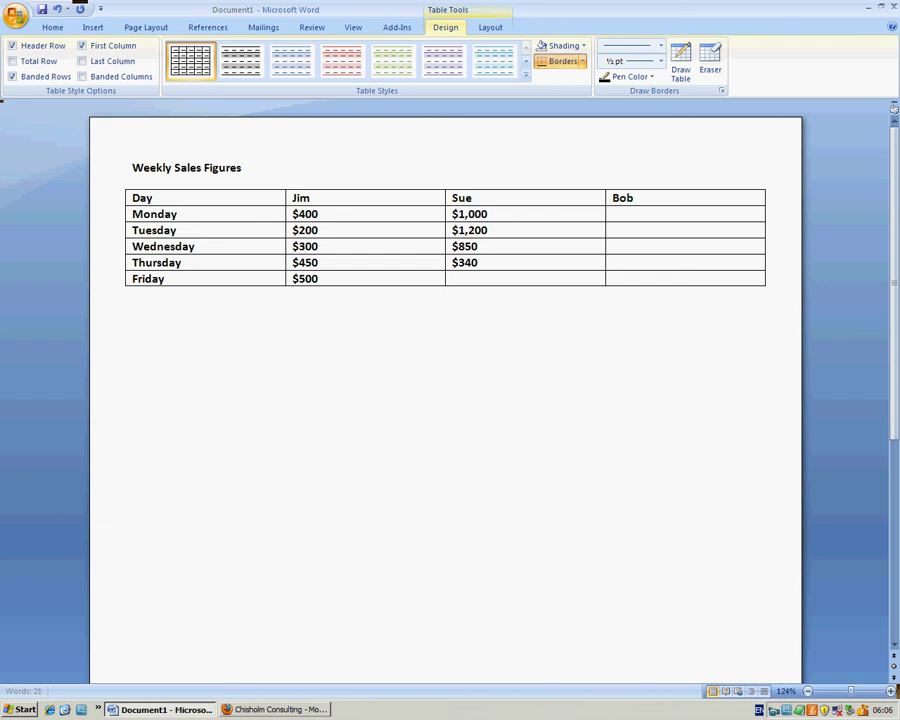
pyautogui.click(460, 277)
pyautogui.write('$')
pyautogui.write('125')
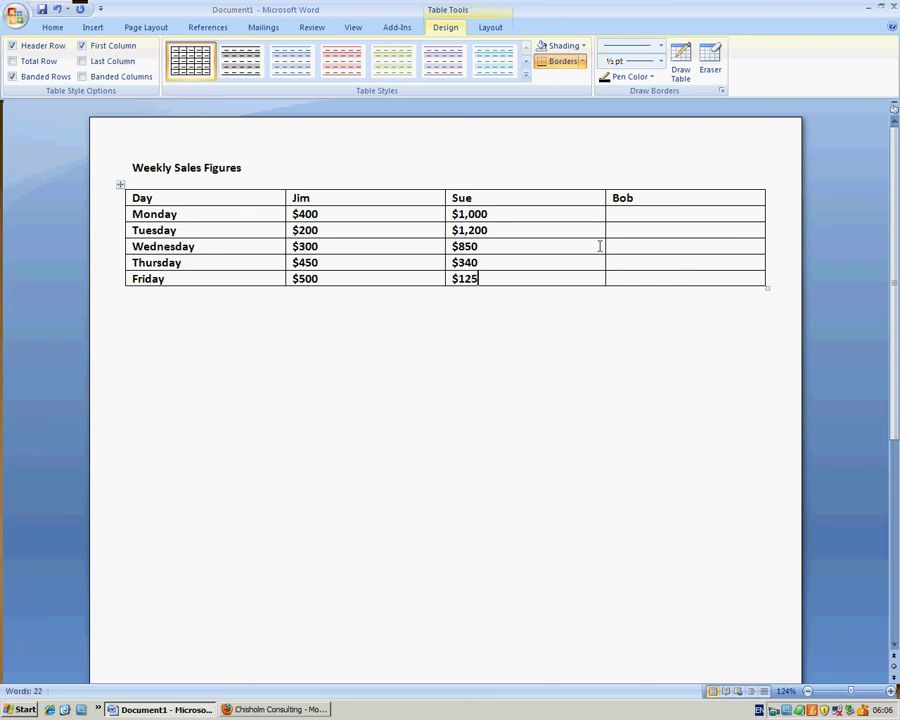
# Step: Enter the third salesperson's sales in the fourth column: $430 for Monday and $540 for Tuesday
pyautogui.click(625, 213)
pyautogui.write('$')
pyautogui.write('4')
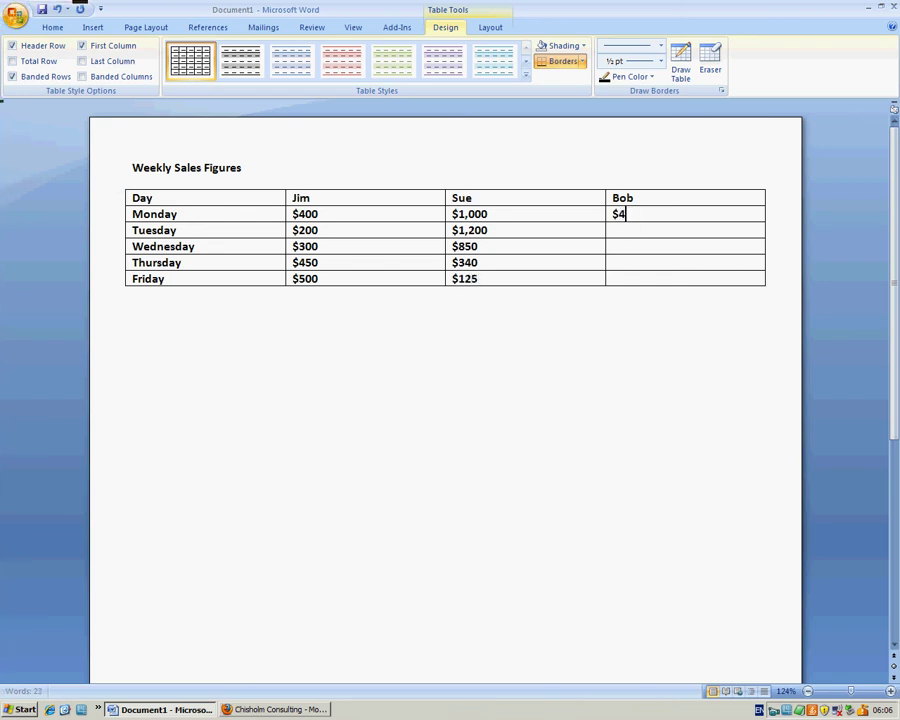
pyautogui.write('30')
pyautogui.click(625, 231)
pyautogui.write('$')
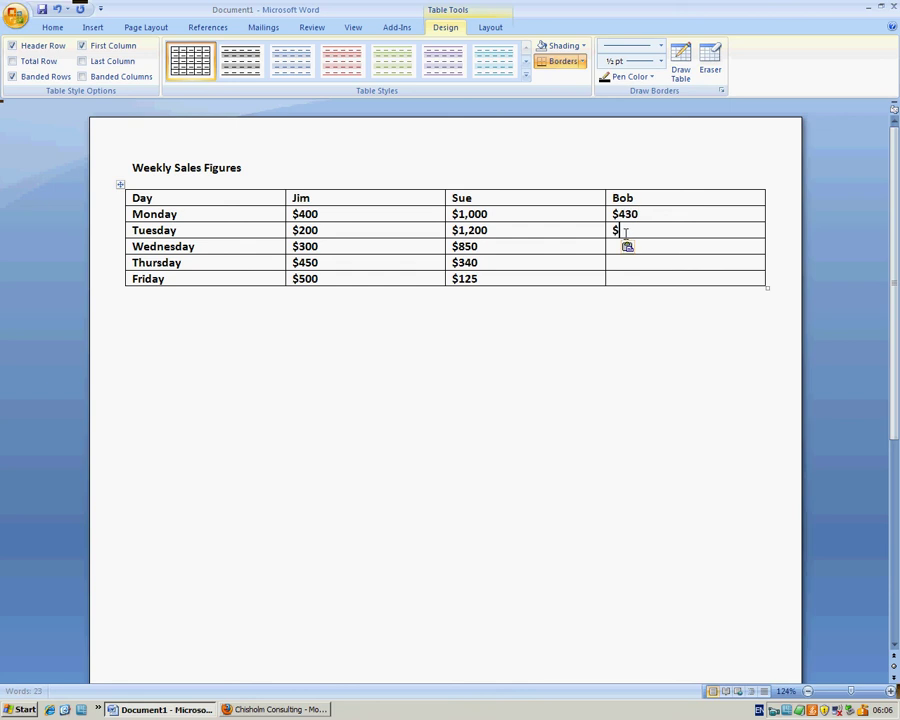
pyautogui.write('540')
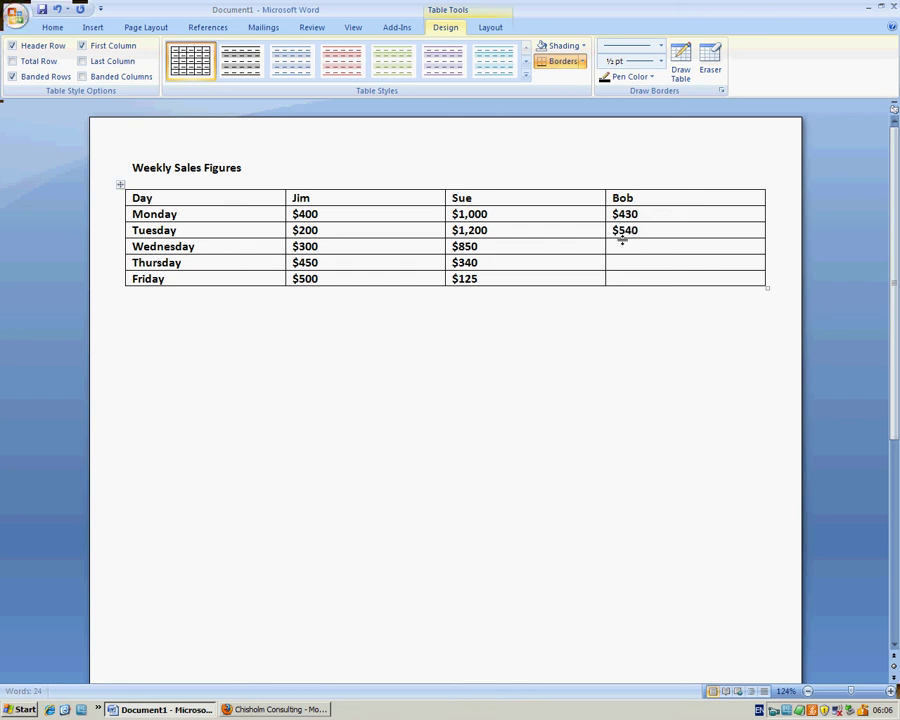
# Step: Complete the fourth column with $1,000 for Wednesday, $355 for Thursday and $750 for Friday
pyautogui.click(619, 248)
pyautogui.write('$')
pyautogui.write('1,000')
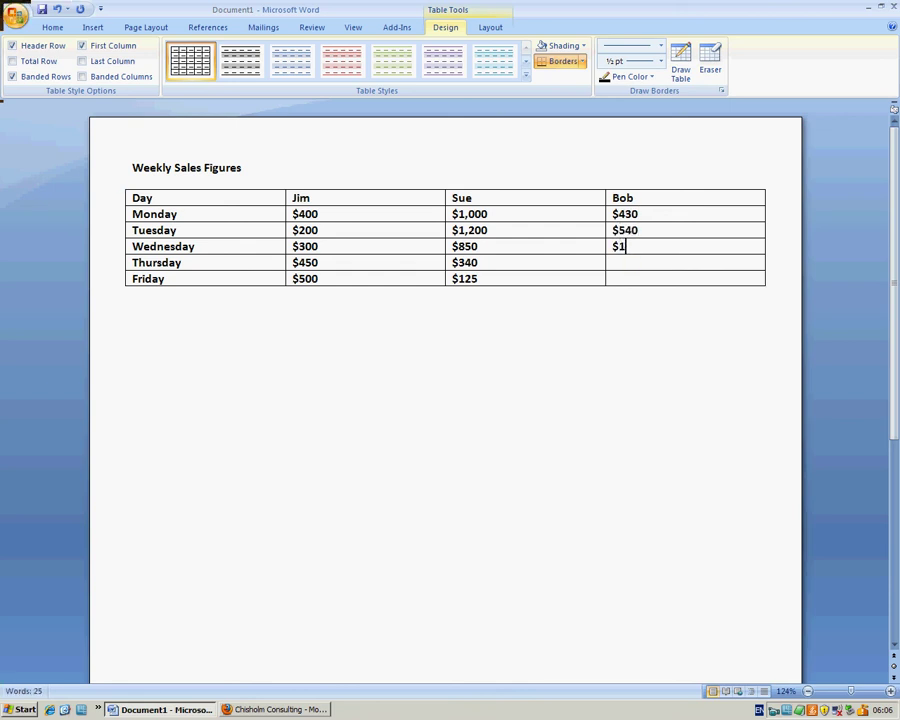
pyautogui.click(616, 262)
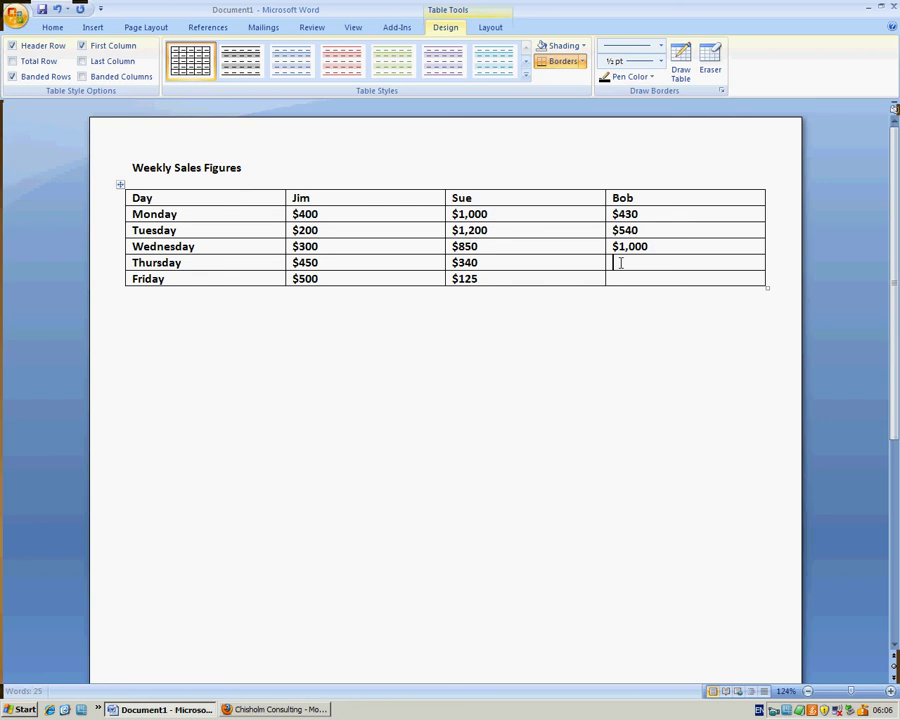
pyautogui.write('$')
pyautogui.write('3')
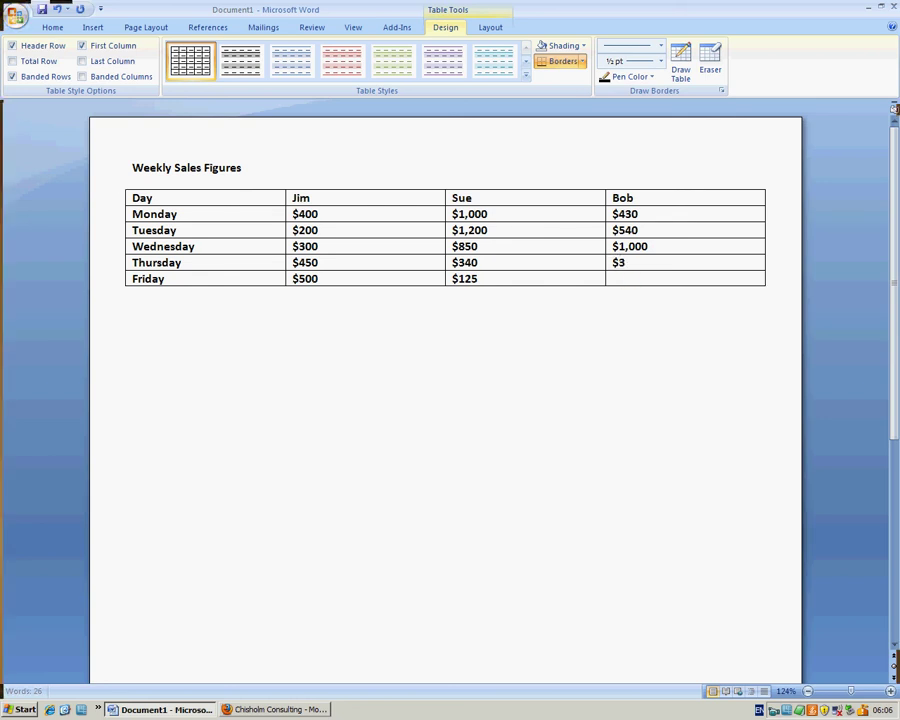
pyautogui.write('55')
pyautogui.click(616, 279)
pyautogui.write('$')
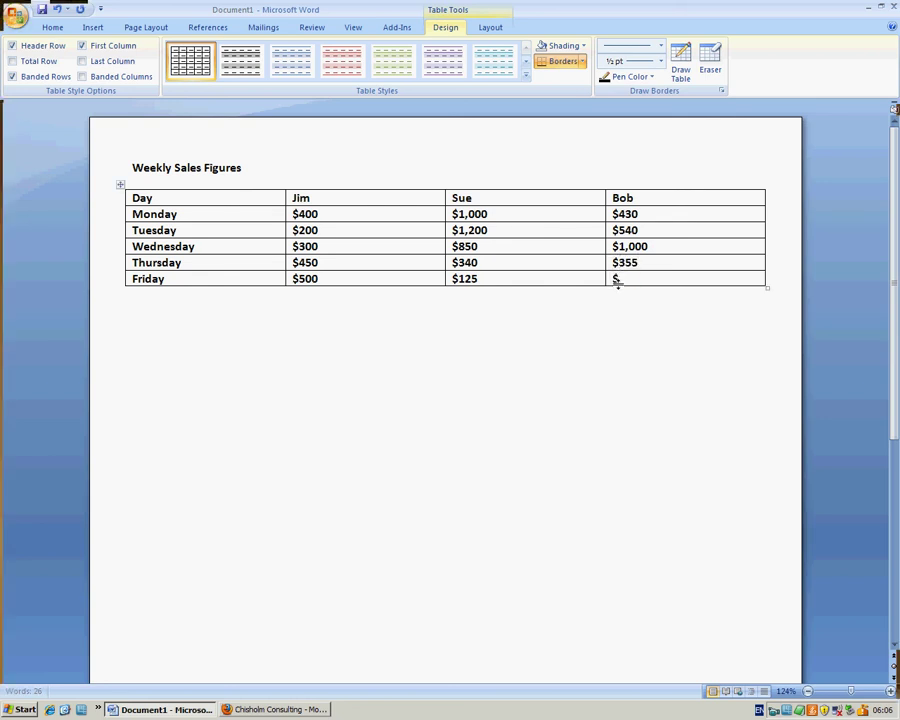
pyautogui.write('750')
# Step: Remove the bold formatting from all the sales amounts, Monday to Friday, in the three salespeople's columns
pyautogui.moveTo(646, 276); pyautogui.dragTo(297, 205)
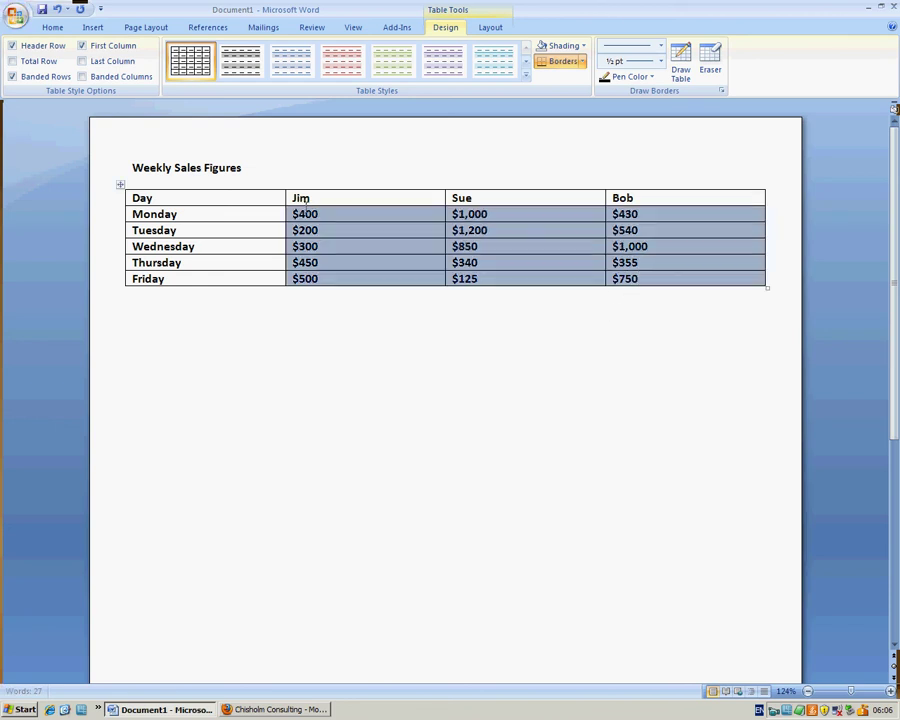
pyautogui.click(262, 241)
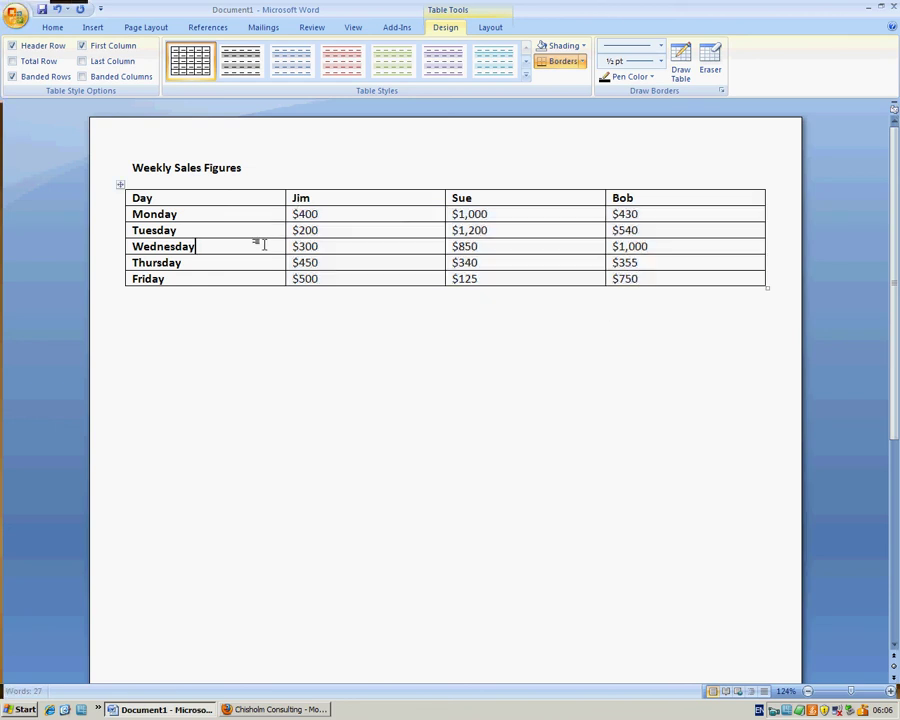
pyautogui.click(253, 340)
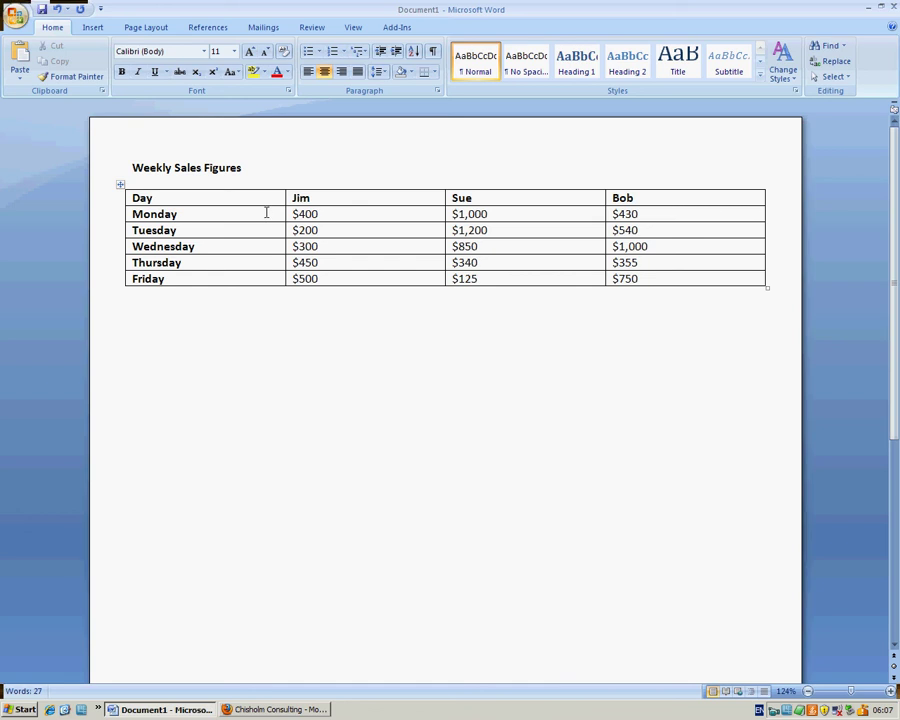
# Step: Erase the whole sales table below the title with the table Eraser, and switch to the Firefox window
pyautogui.click(262, 246)
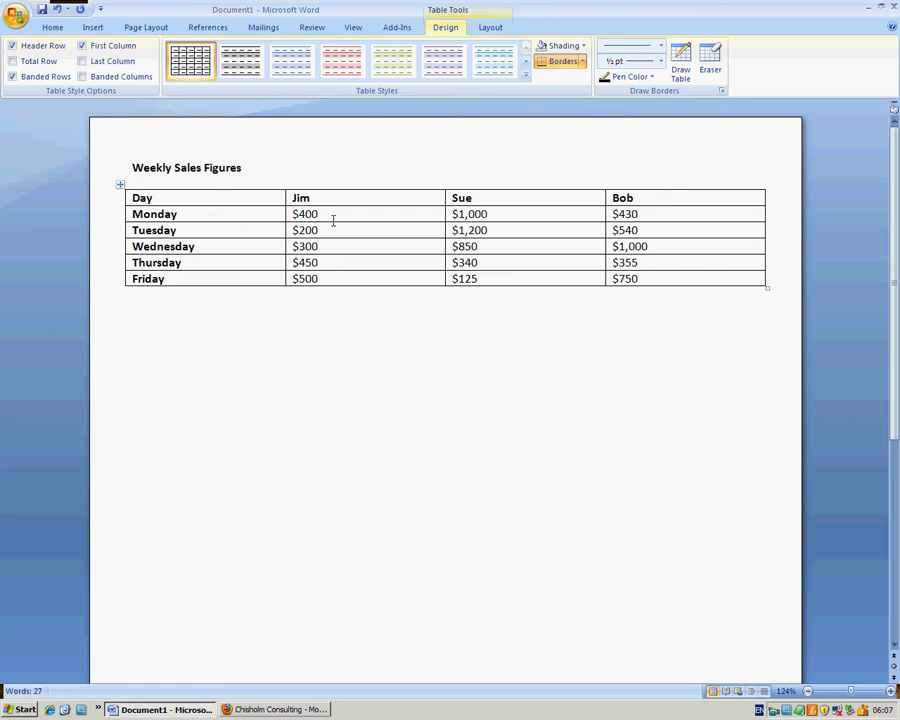
pyautogui.click(710, 62)
pyautogui.moveTo(768, 317)
pyautogui.mouseDown()
pyautogui.moveTo(380, 284)
pyautogui.moveTo(140, 232)
pyautogui.moveTo(118, 200)
pyautogui.moveTo(118, 176)
pyautogui.mouseUp()
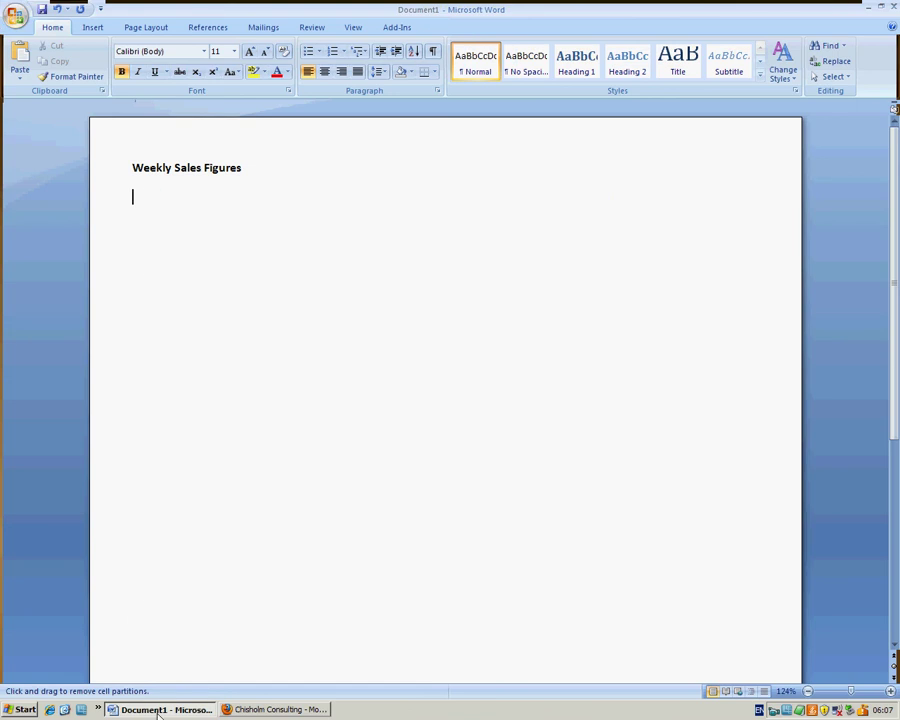
pyautogui.hotkey('alt', 'Tab')
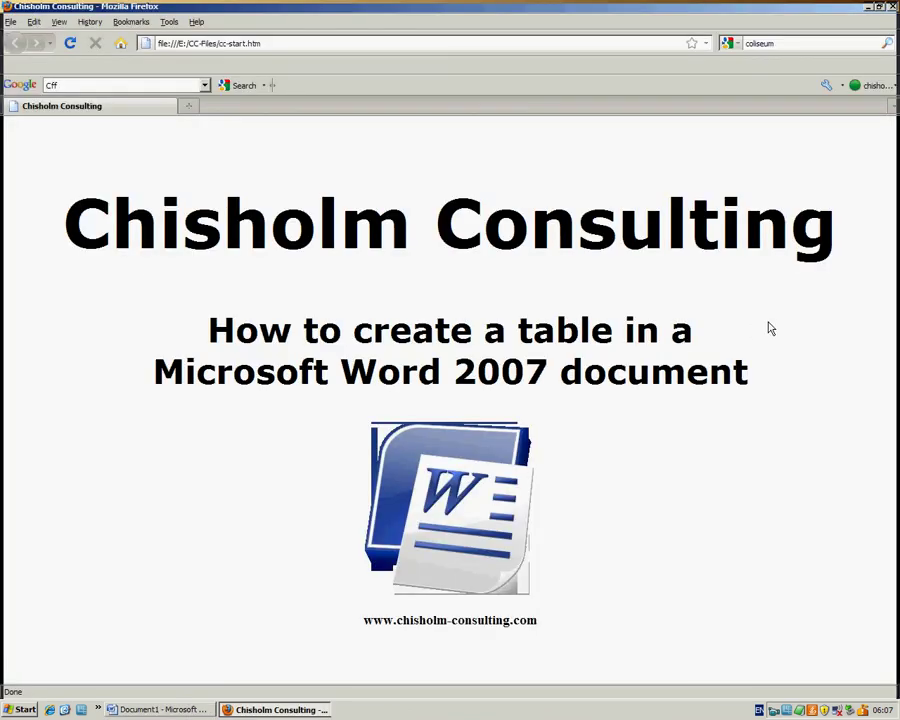